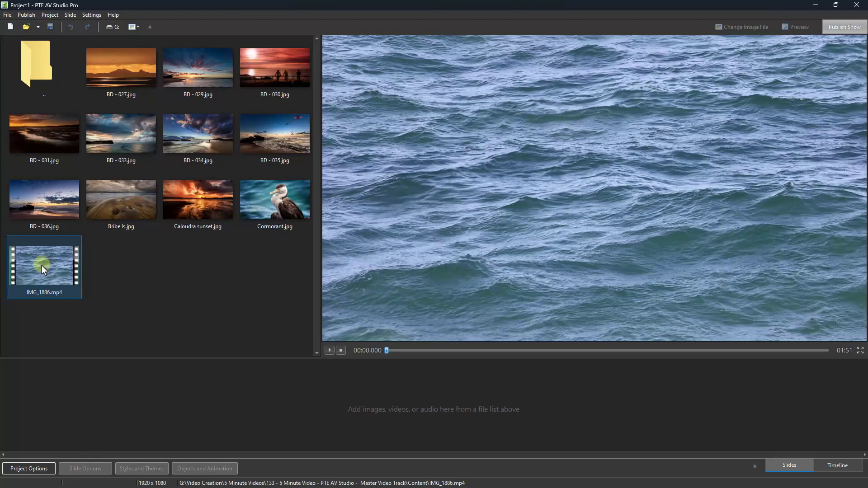
- Add IMG_1886.mp4 as slide 1 set to Master video track, then add it again as slide 2
drag(42, 265, 39, 412)
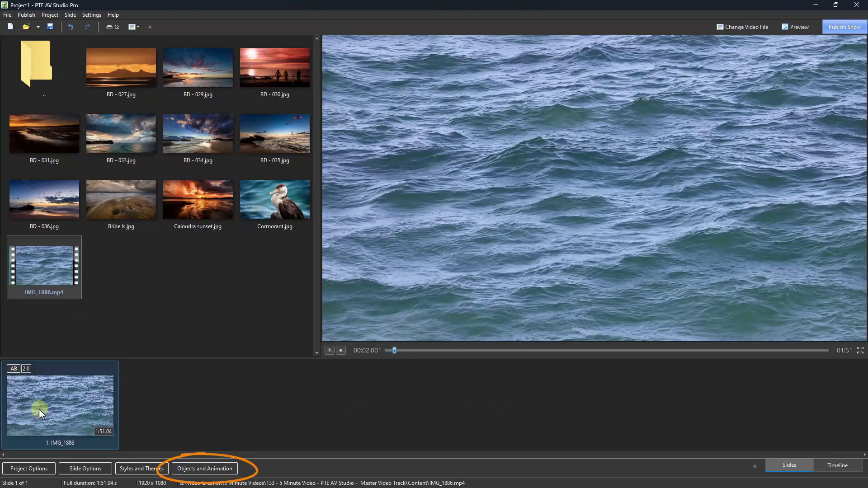
click(205, 469)
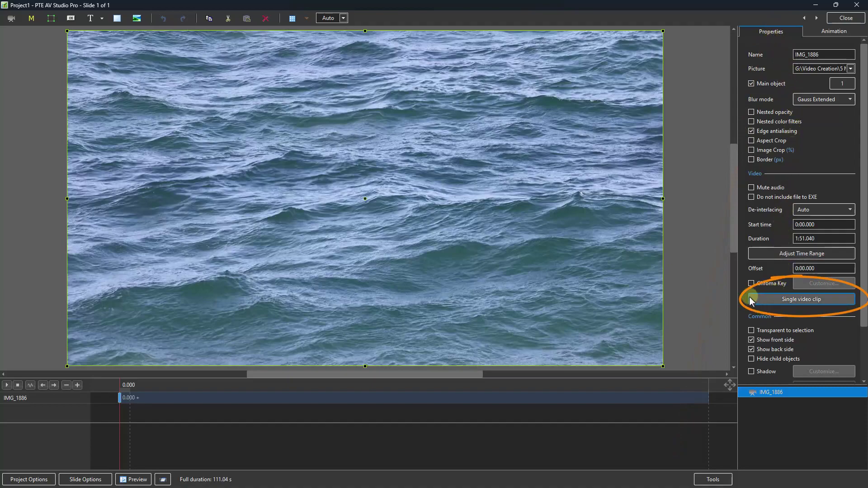
click(839, 299)
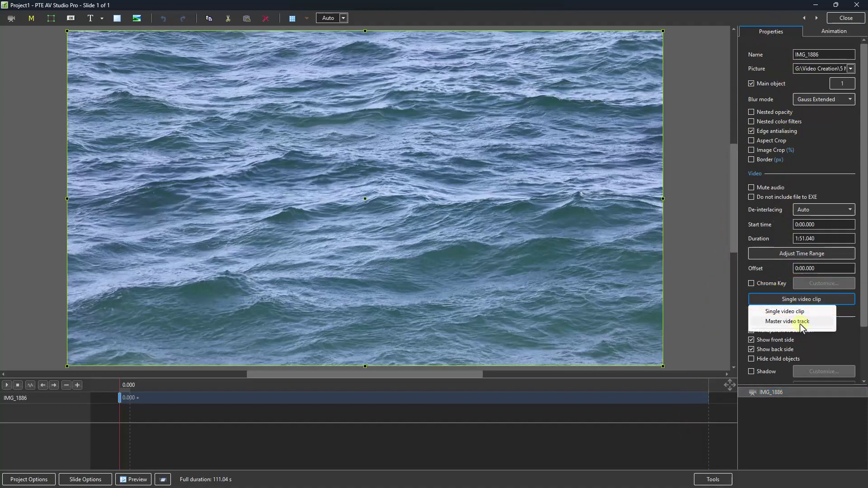
click(801, 322)
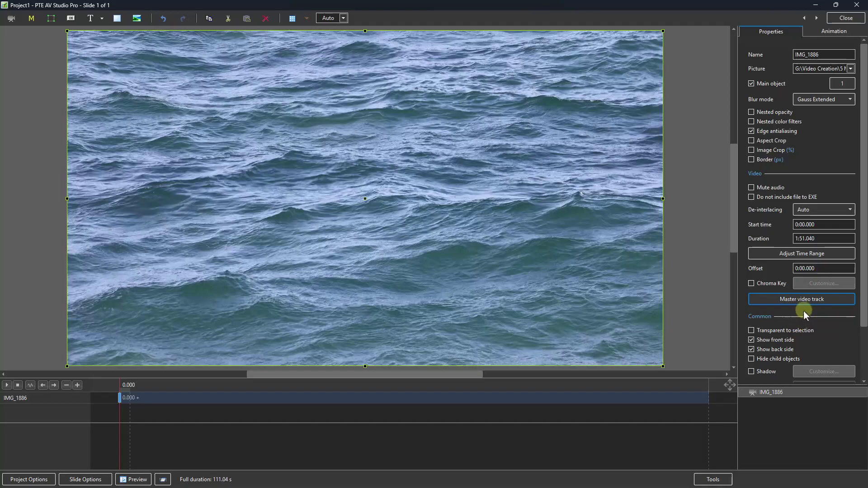
click(846, 18)
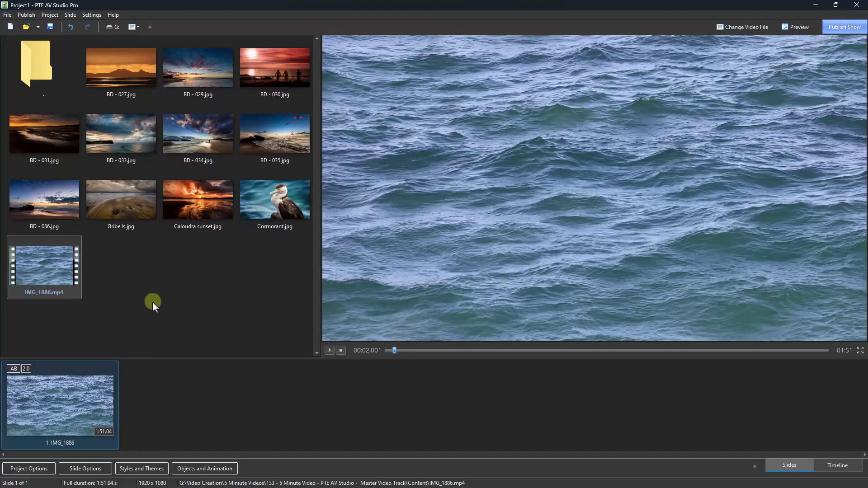
drag(39, 260, 165, 411)
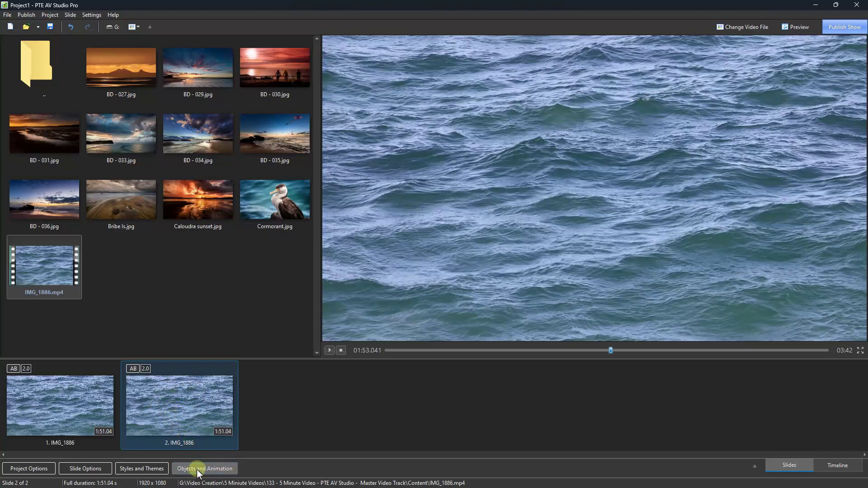
- Set the second IMG_1886 slide's video mode to Link to: IMG_1886
click(228, 464)
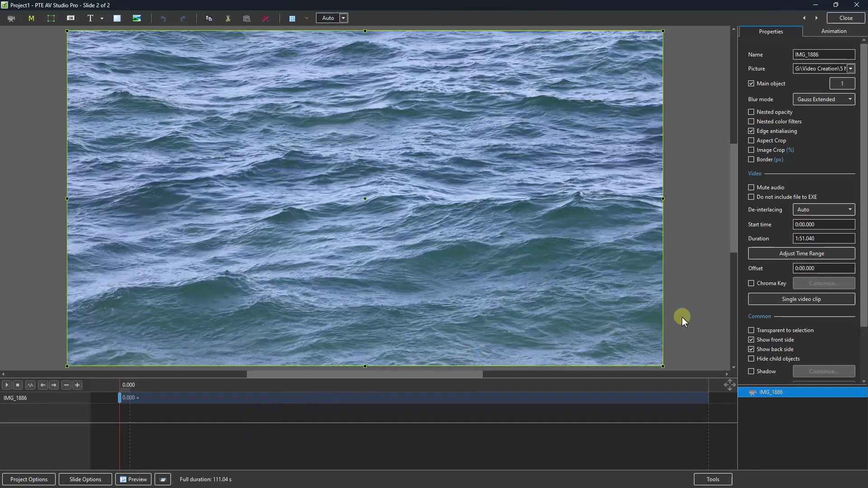
click(844, 299)
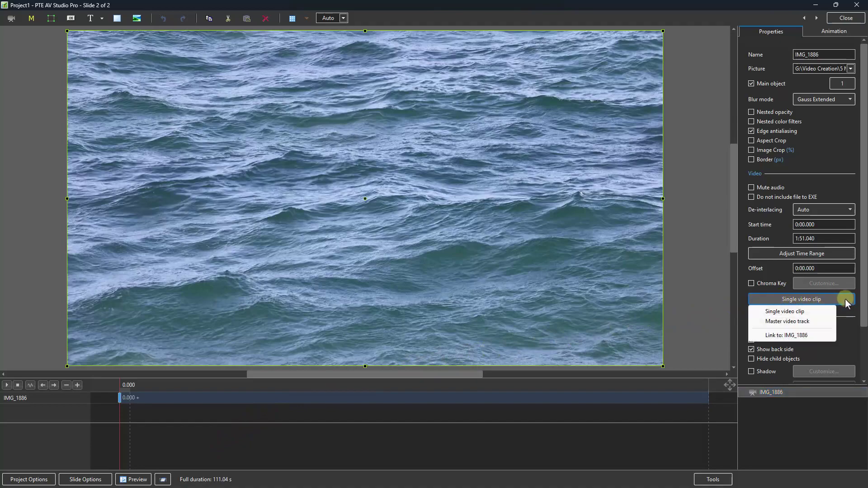
click(802, 336)
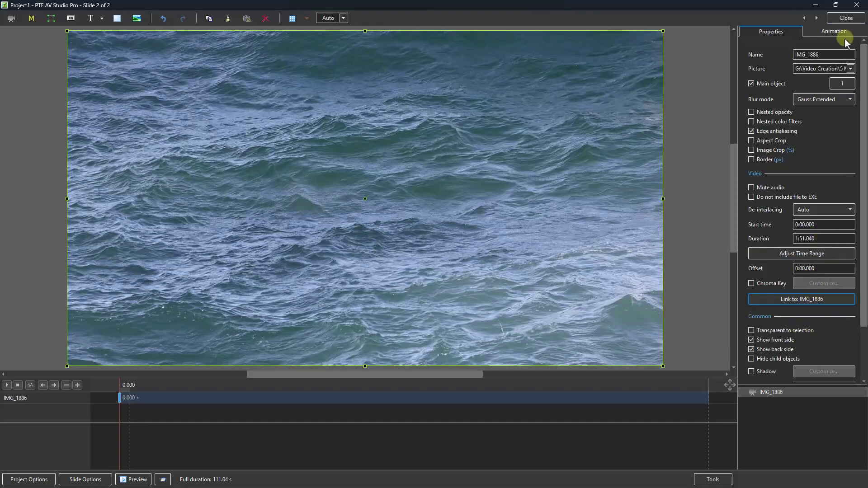
click(846, 18)
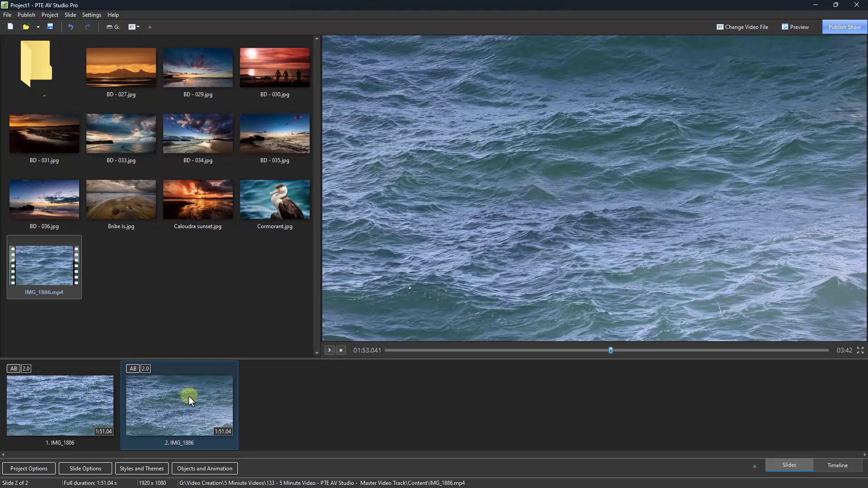
- Add BD - 027.jpg to slide 2, shrink it slightly, and set its animation zoom to 80
click(196, 470)
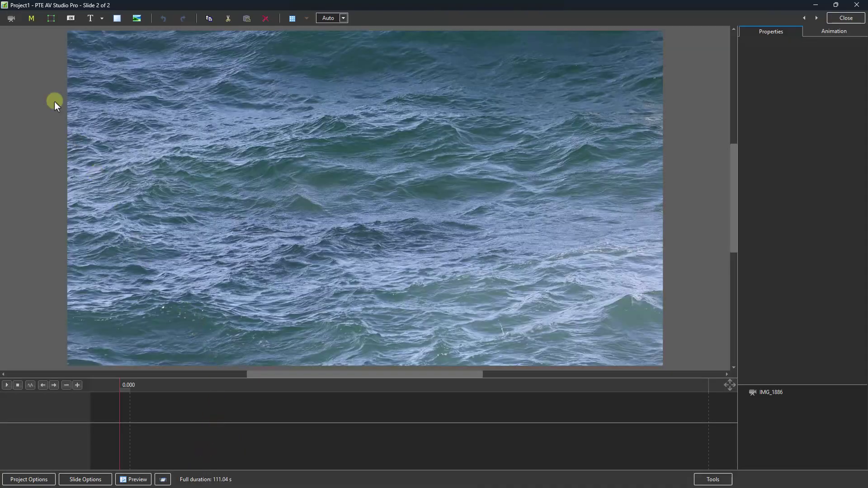
click(137, 18)
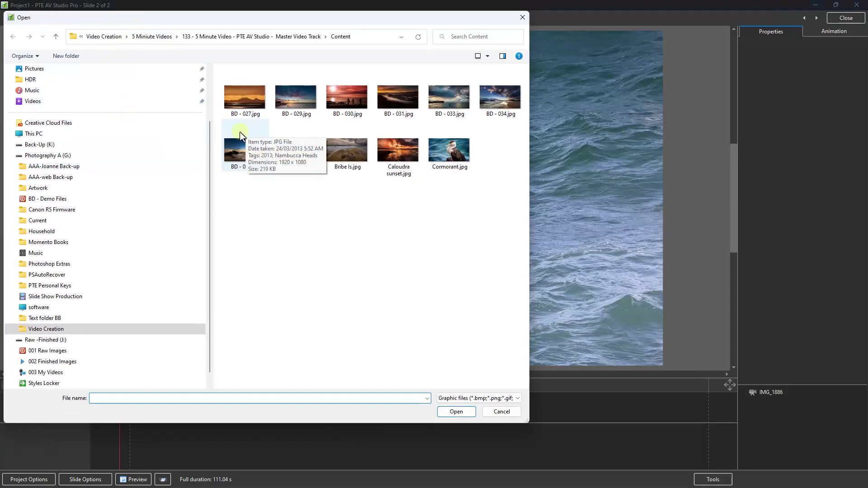
double_click(245, 94)
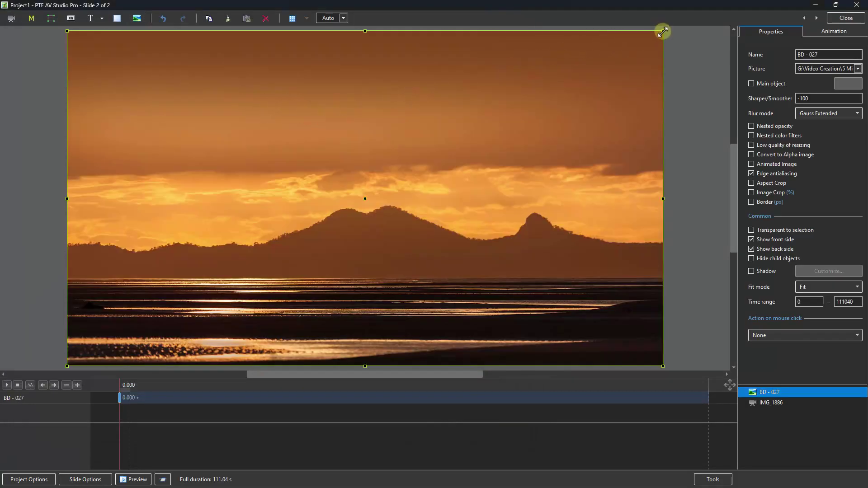
drag(662, 32, 639, 44)
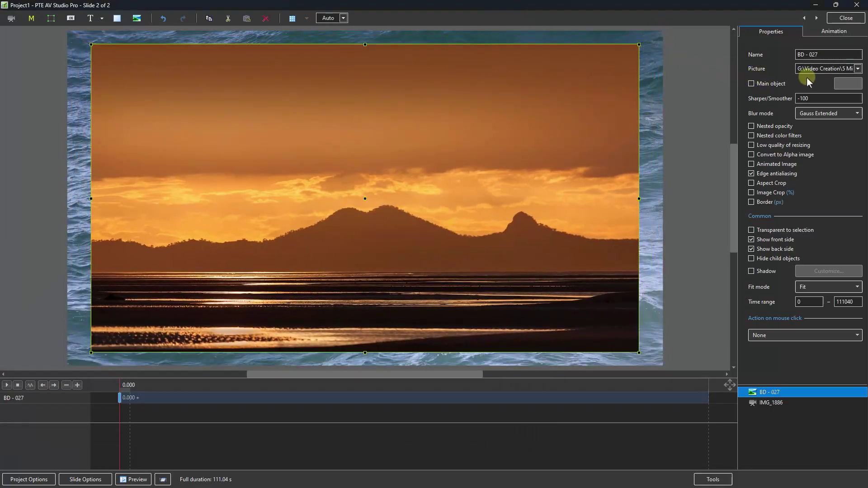
click(835, 33)
double_click(772, 95)
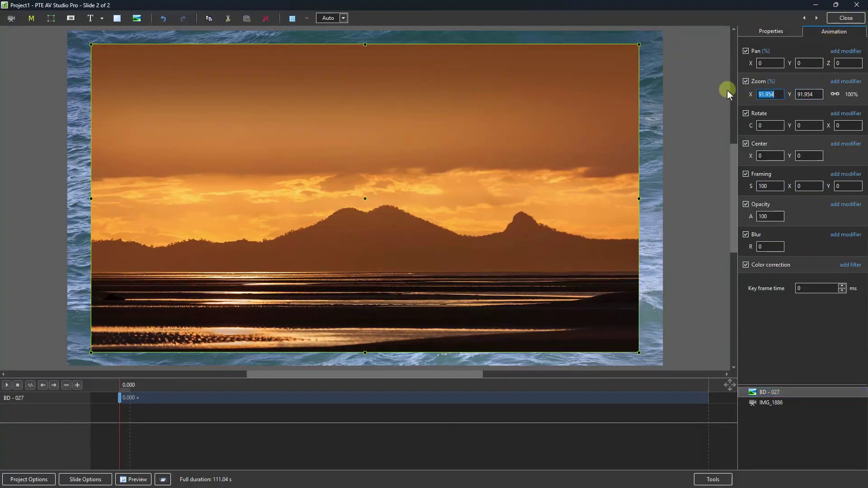
text(80)
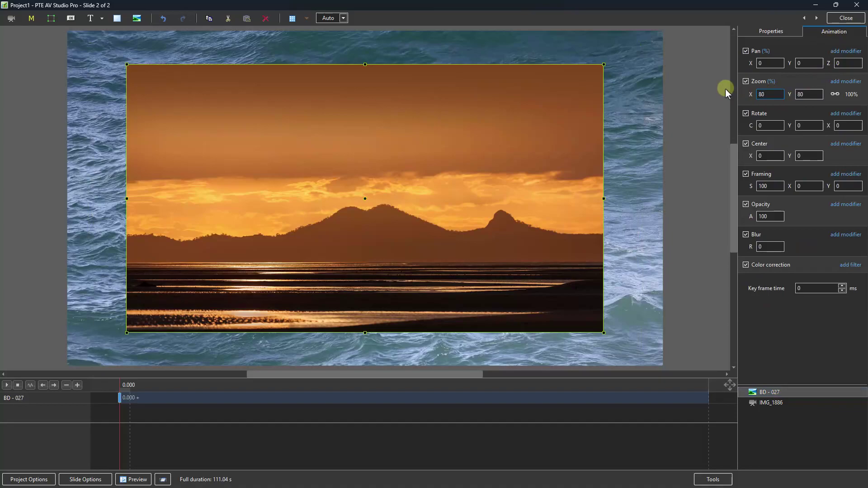
- Give the sunset photo an 8 px white border and a drop shadow
click(771, 32)
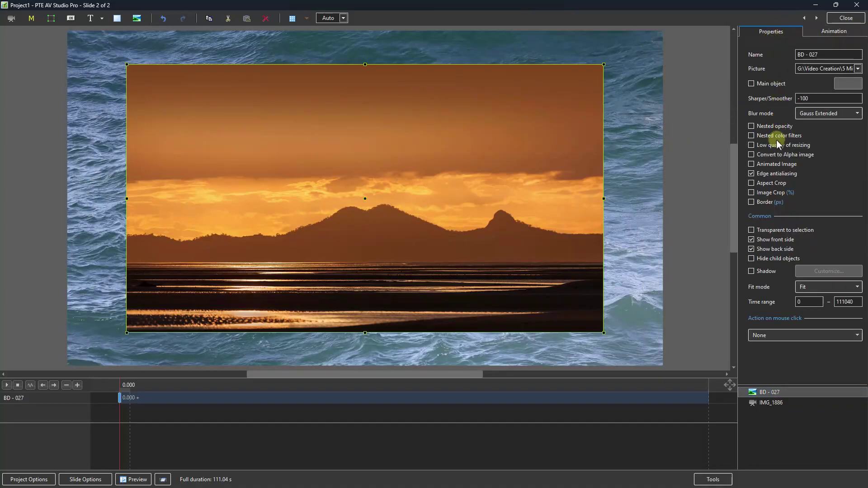
click(751, 203)
click(760, 214)
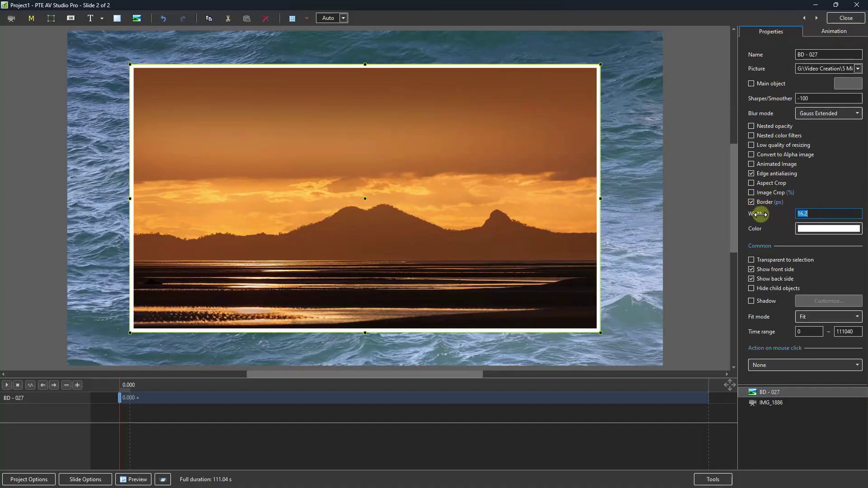
drag(760, 214, 733, 215)
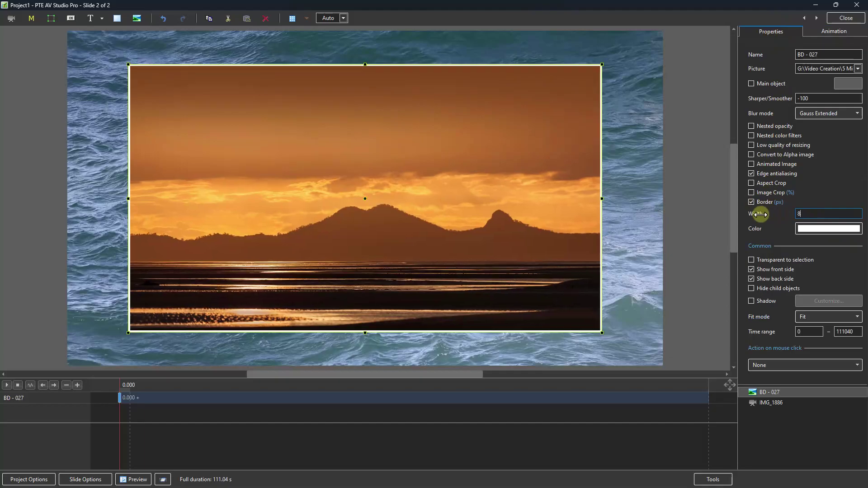
click(747, 296)
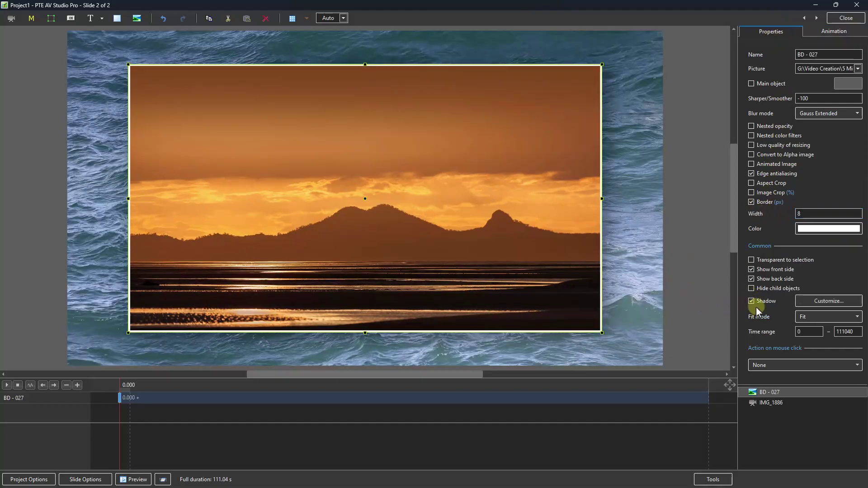
click(841, 18)
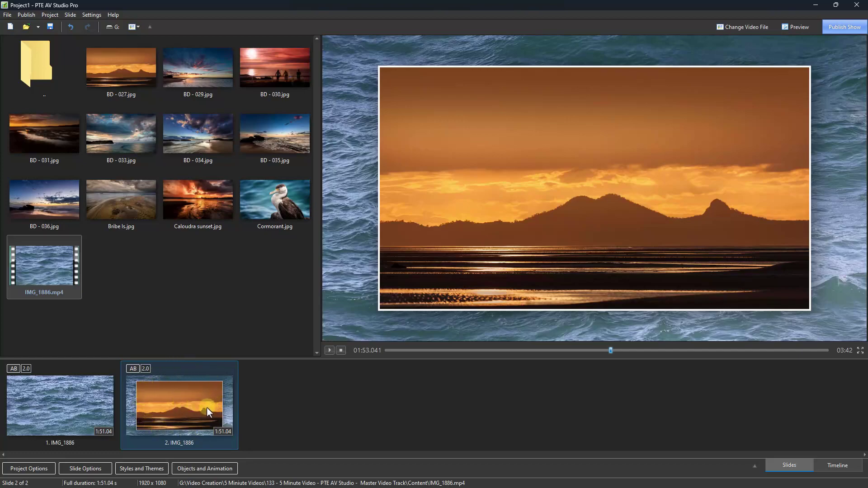
- Copy slide 2 and paste copies at the end of the slide list, giving six slides
key(ctrl+c)
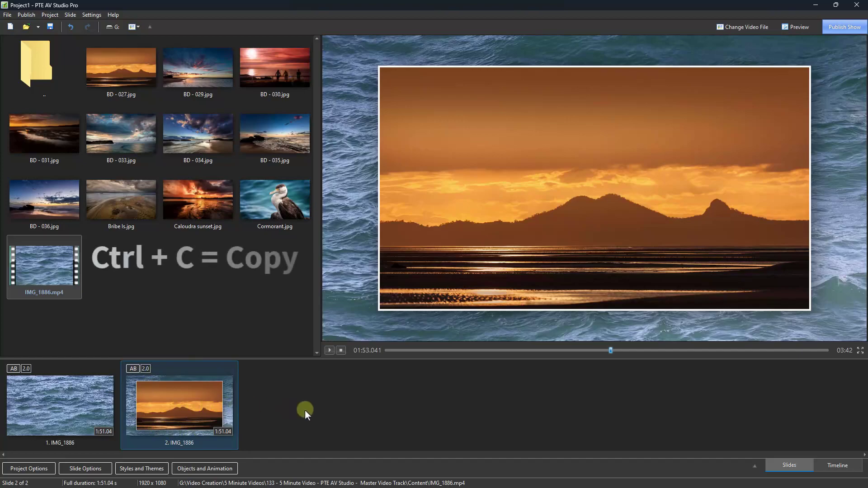
click(288, 400)
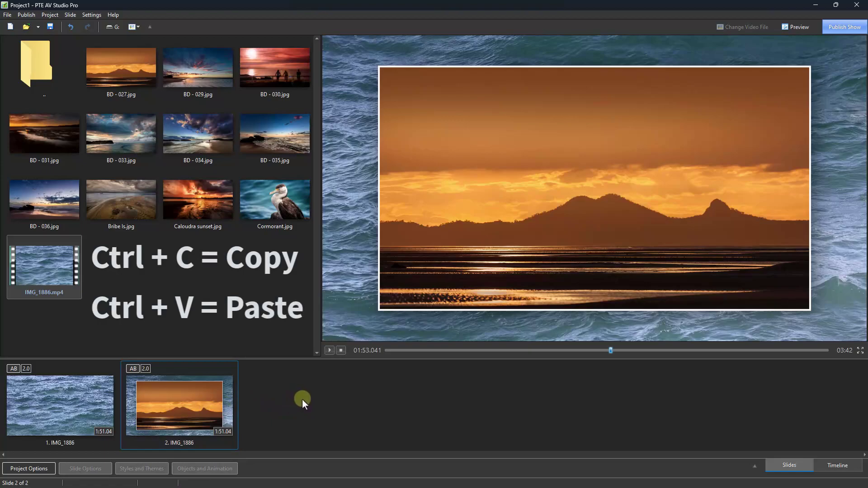
key(ctrl+v)
key(ctrl+v)
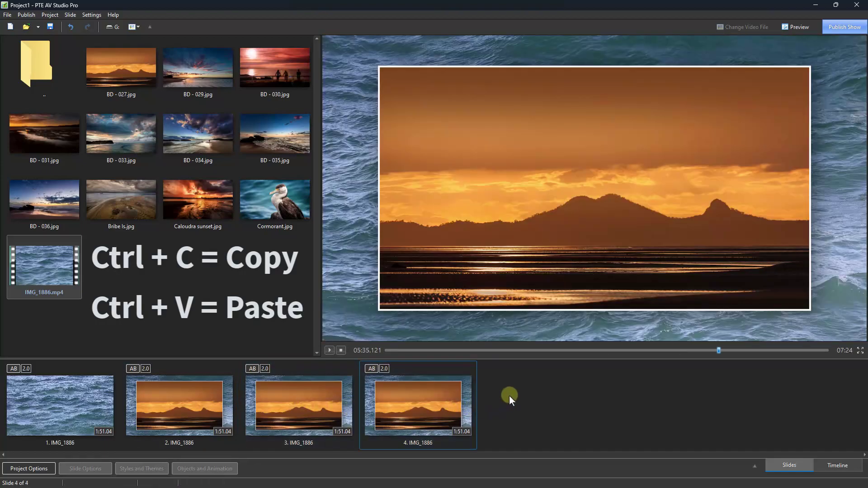
key(ctrl+v)
key(ctrl+v)
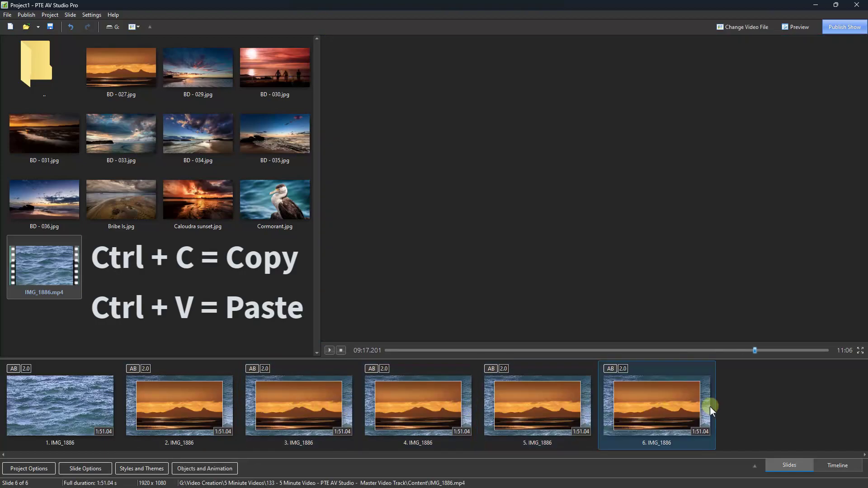
key(ctrl+v)
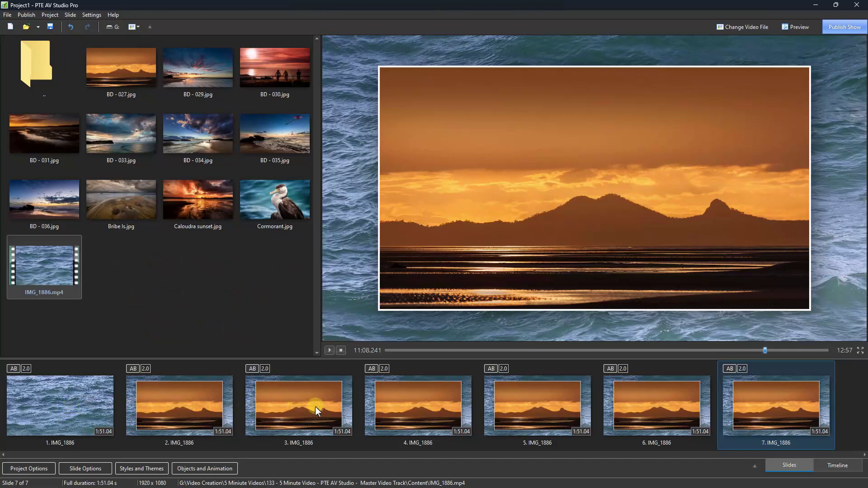
- Replace slide 3's photo with BD - 029.jpg
click(294, 405)
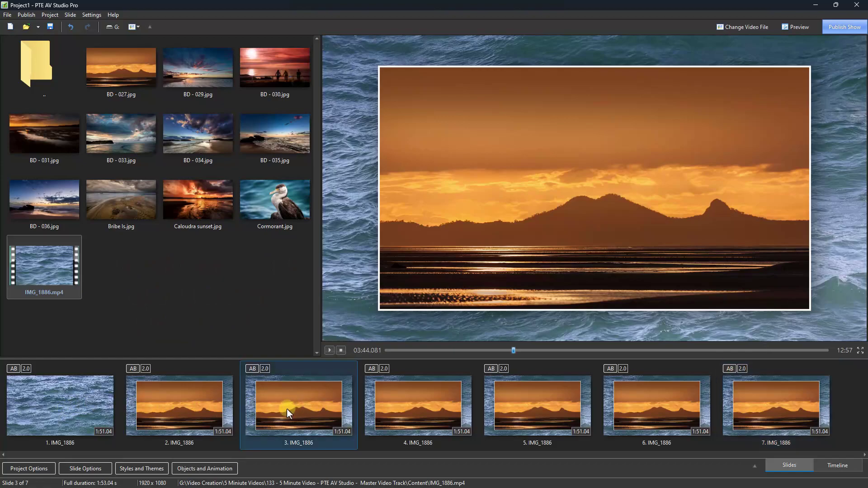
click(213, 468)
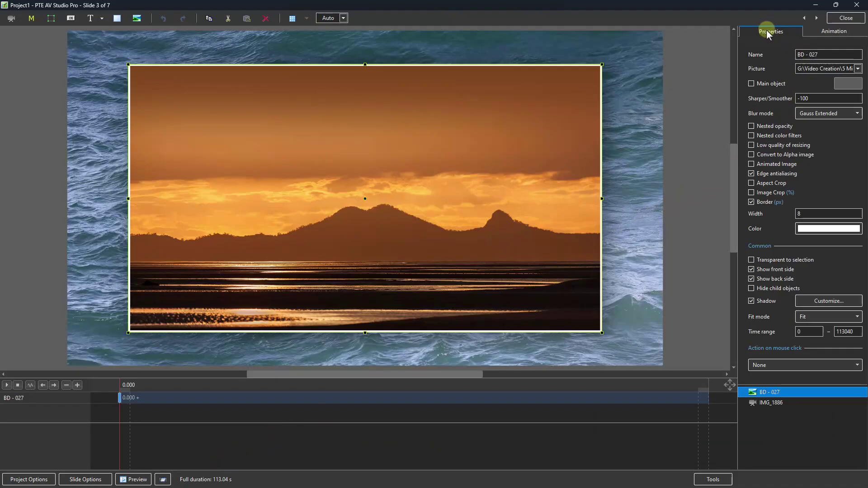
click(857, 69)
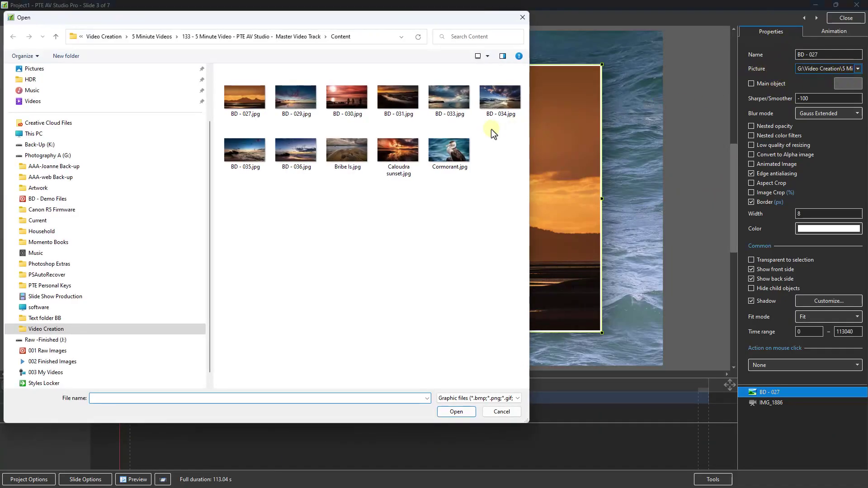
double_click(297, 98)
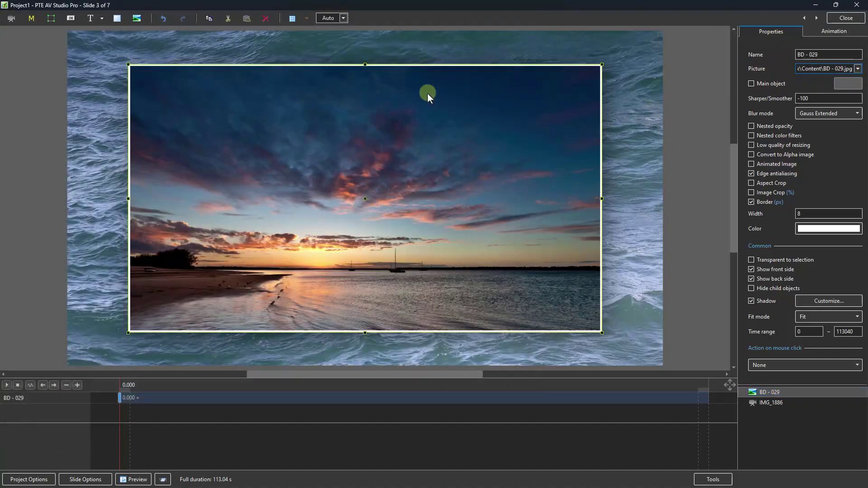
- Swap the photos on slides 4 and 5 for BD - 030.jpg and BD - 031.jpg
click(816, 18)
click(855, 73)
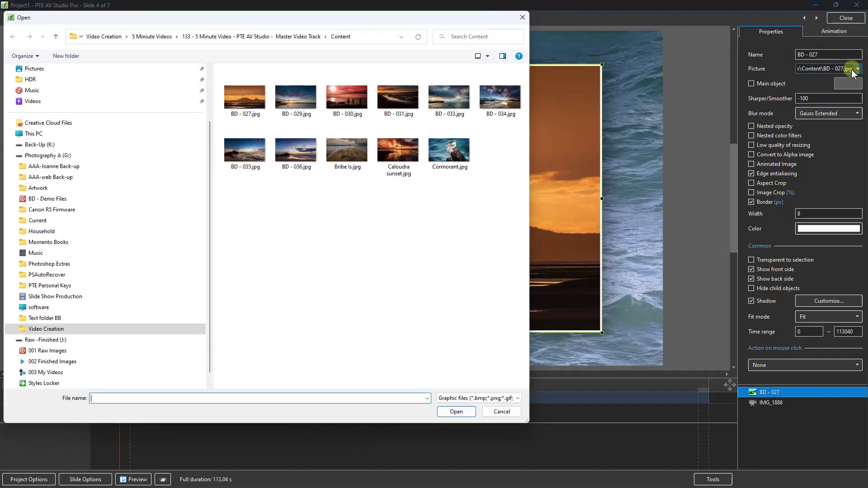
double_click(346, 98)
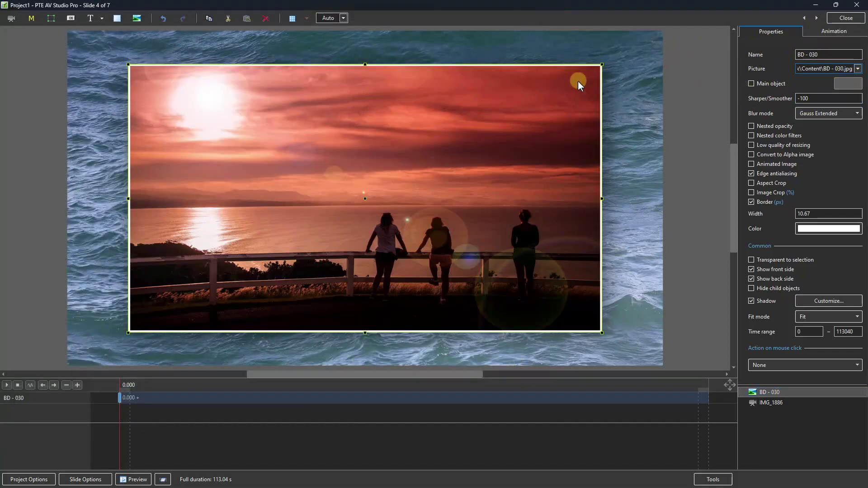
click(816, 18)
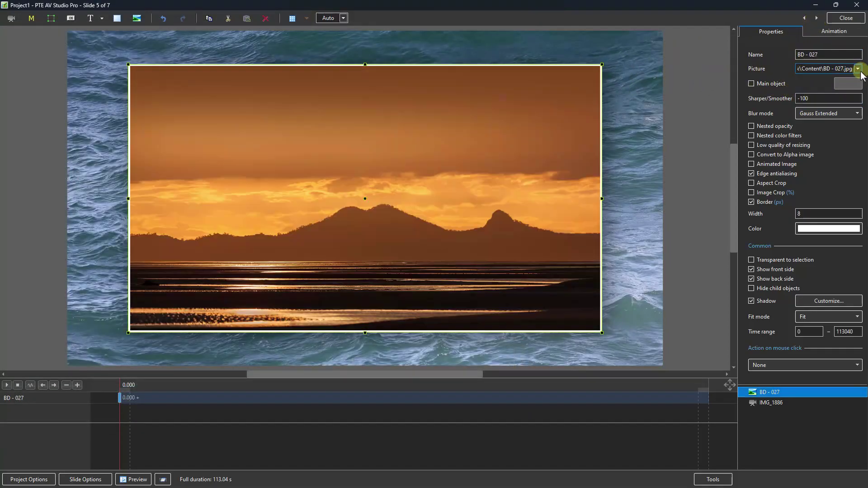
click(857, 68)
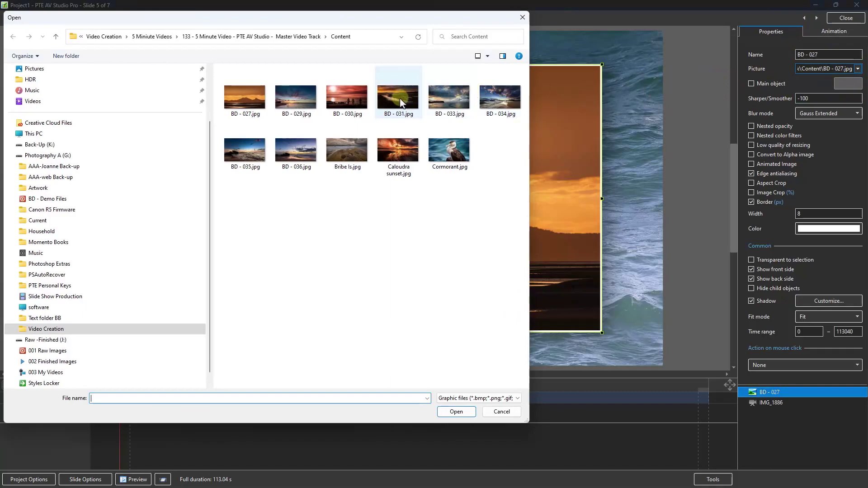
double_click(399, 99)
- Swap the photos on slides 6 and 7 for BD - 034.jpg and BD - 035.jpg
click(817, 18)
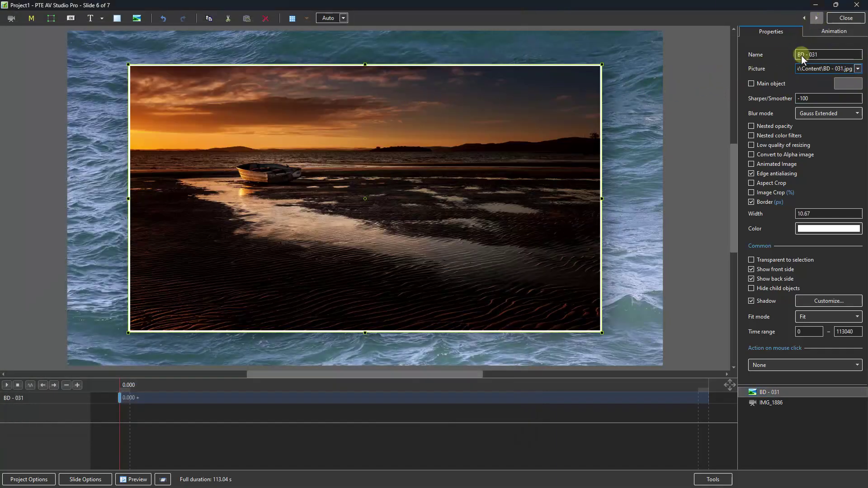
click(857, 69)
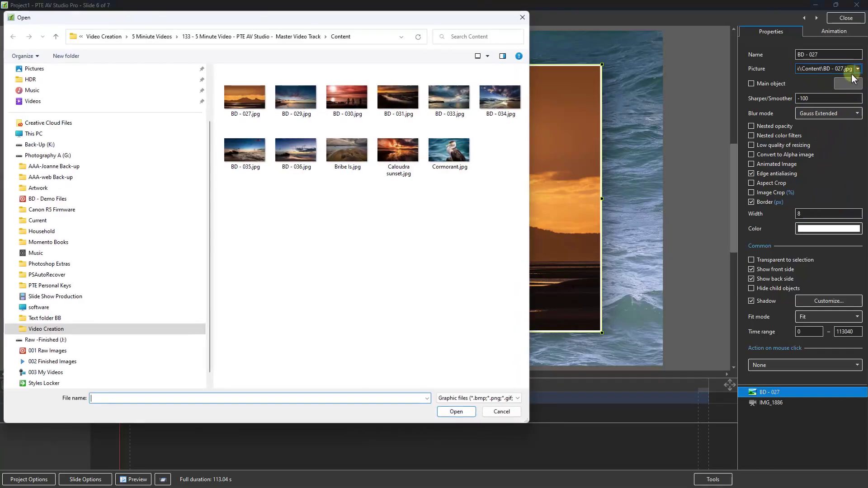
double_click(496, 104)
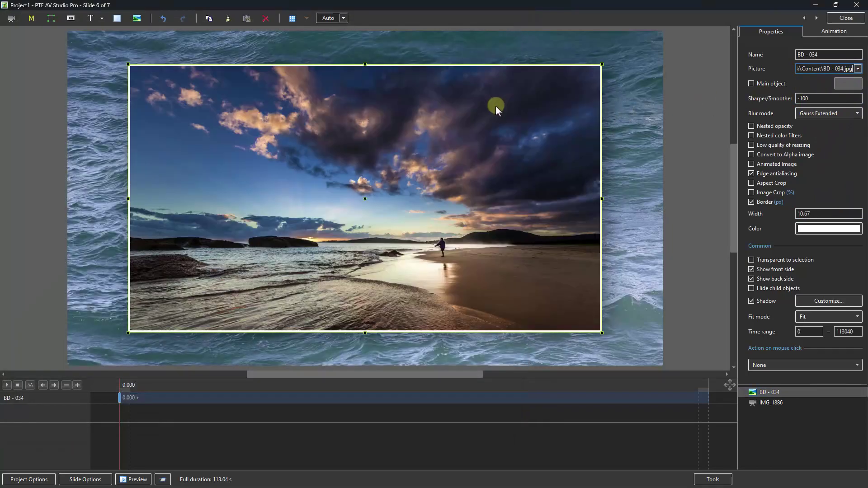
click(816, 18)
click(857, 69)
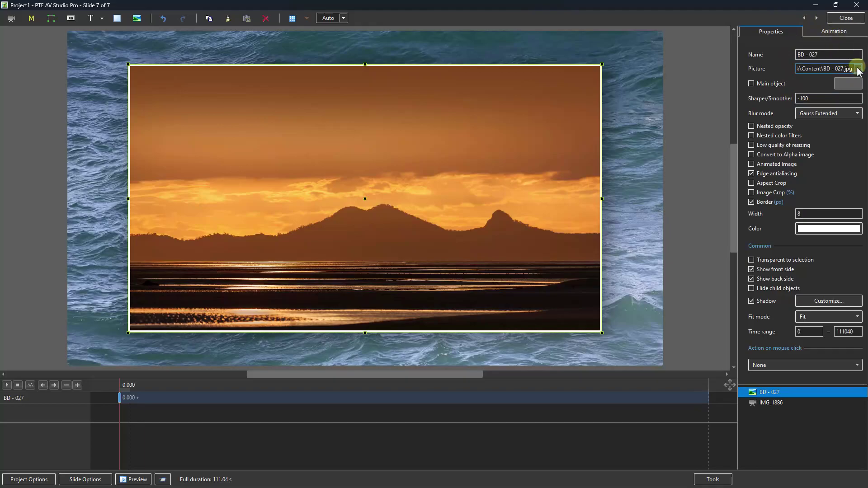
double_click(252, 150)
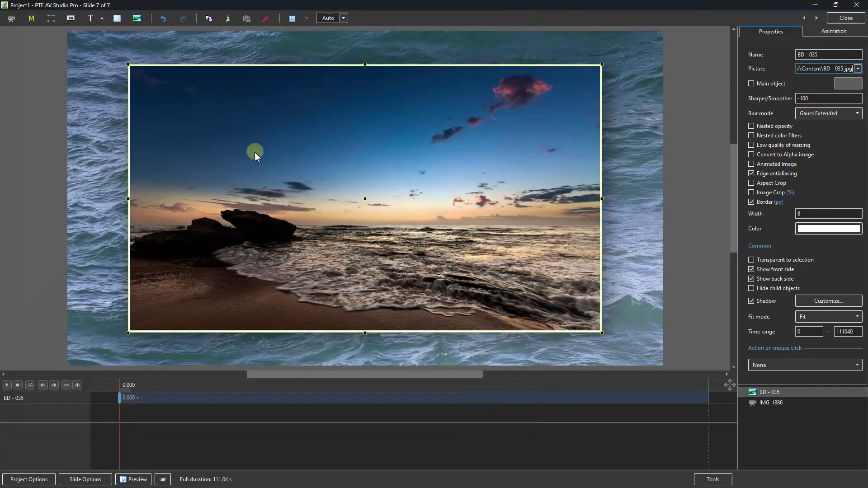
click(834, 19)
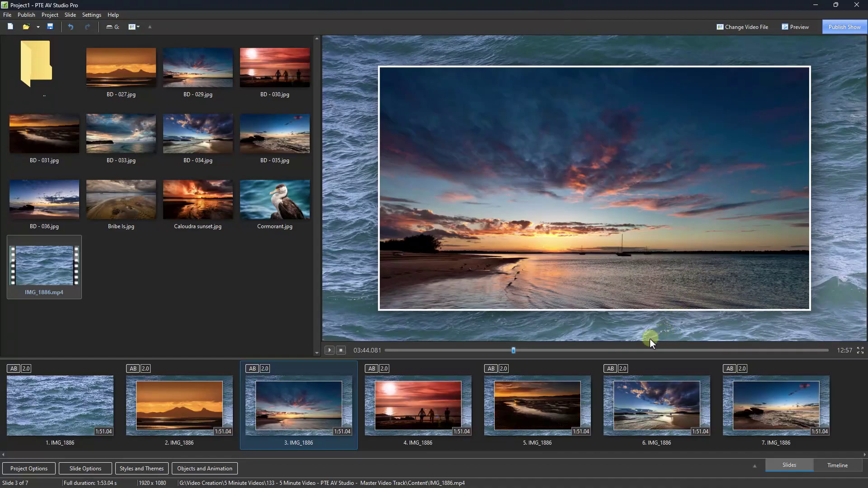
- Bring up the image file chooser for replacing slide 5's BD - 031 photo
click(541, 408)
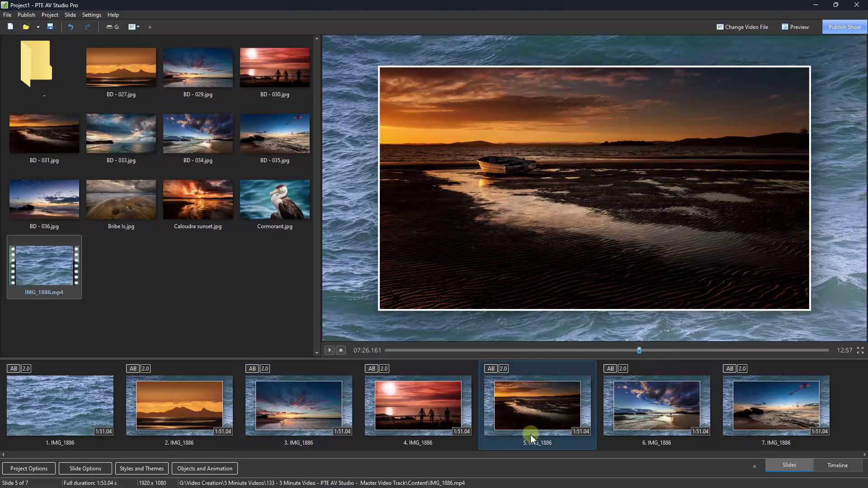
click(205, 469)
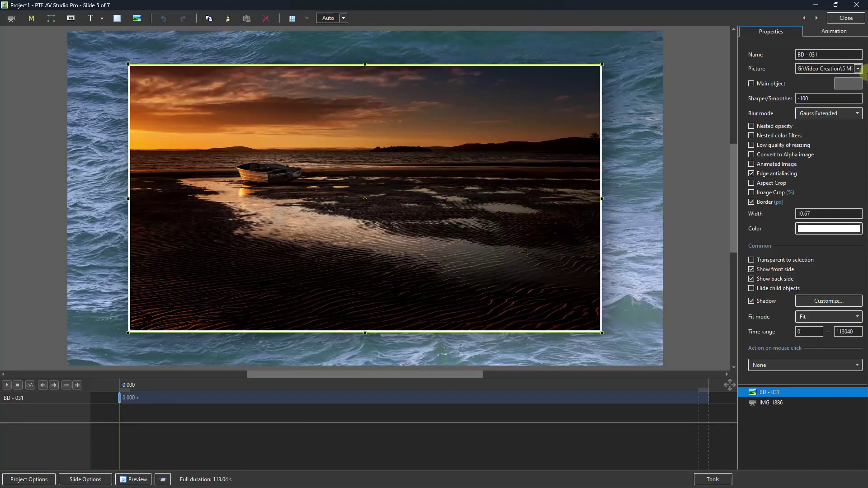
click(857, 69)
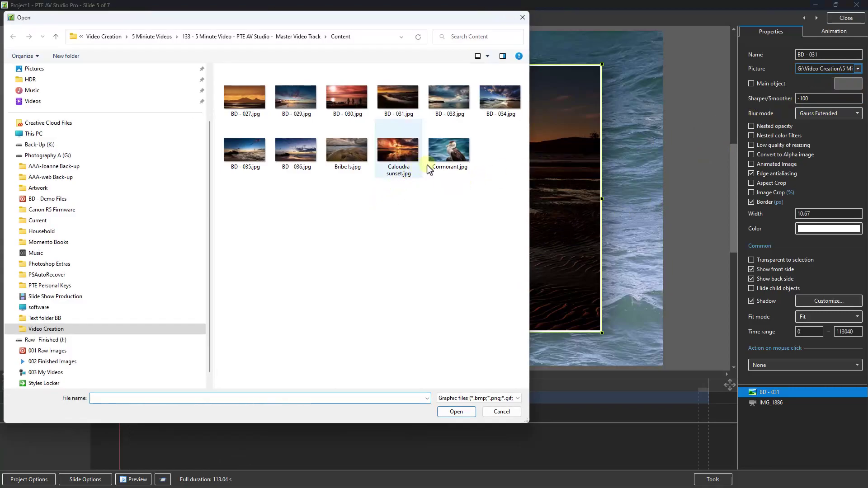